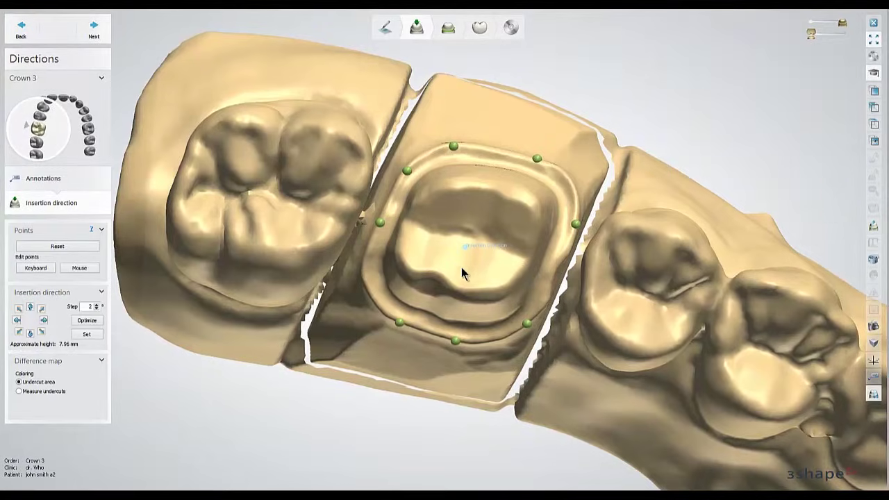
Tilt Crown 3's insertion direction to reduce undercuts and set it at about 7.78 mm height
right_drag(469, 277, 482, 231)
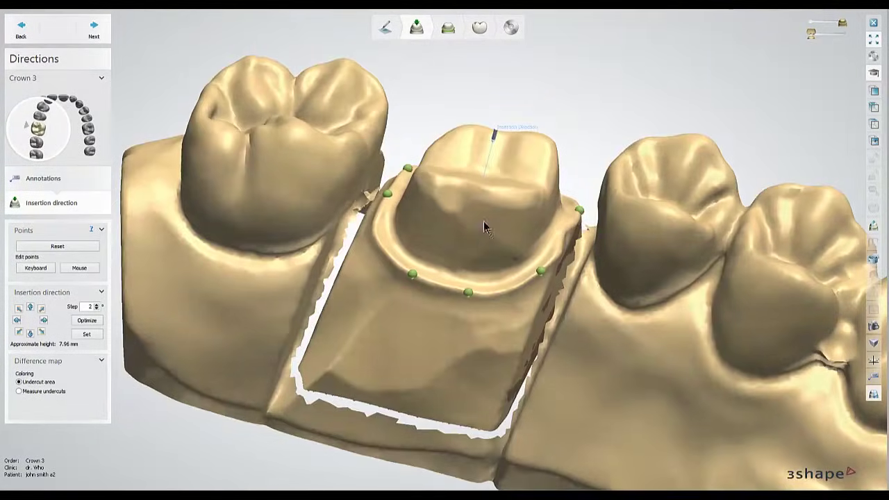
right_drag(509, 160, 385, 200)
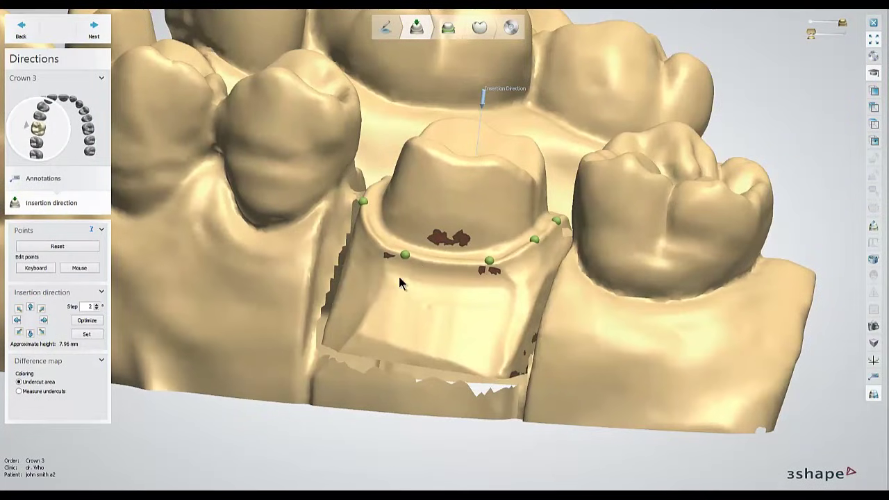
mouse_move(397, 297)
right_down()
mouse_move(391, 292)
mouse_move(407, 282)
mouse_move(407, 294)
right_up()
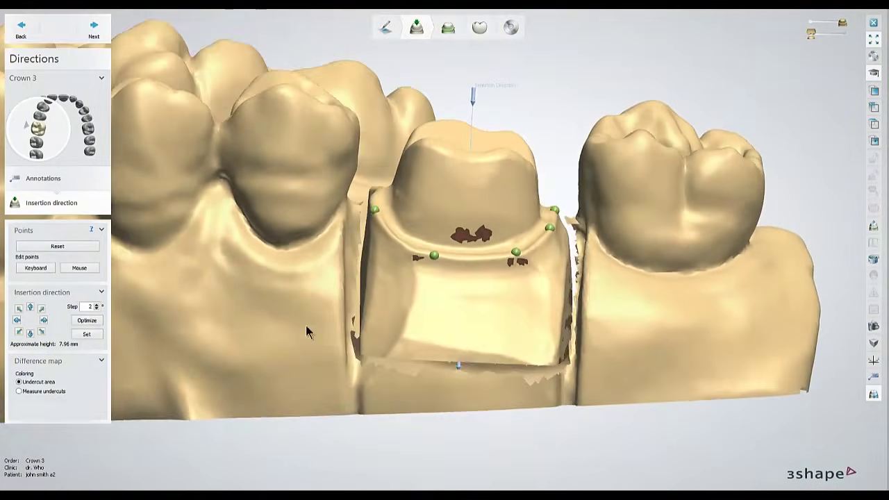
click(19, 323)
click(19, 323)
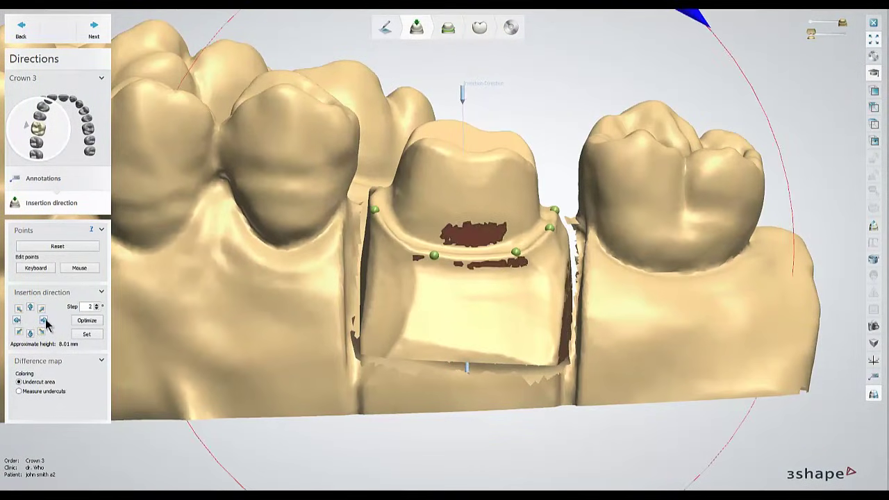
click(43, 320)
click(44, 320)
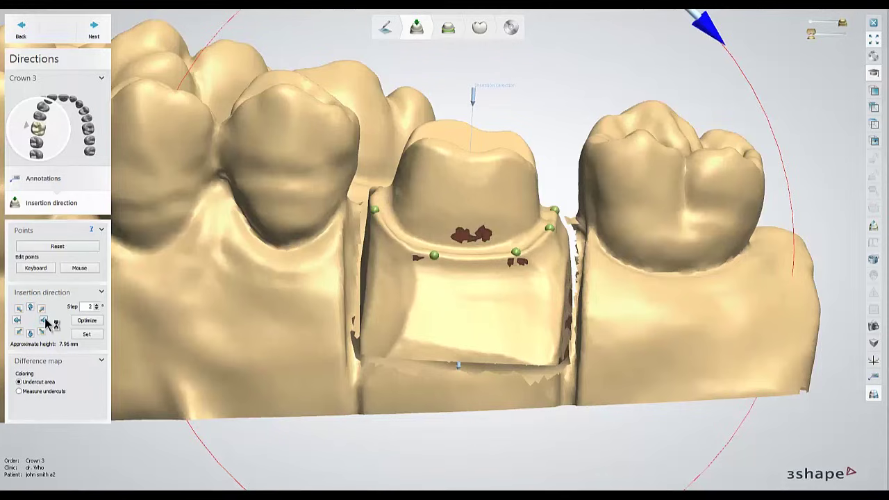
click(44, 320)
right_drag(556, 212, 549, 285)
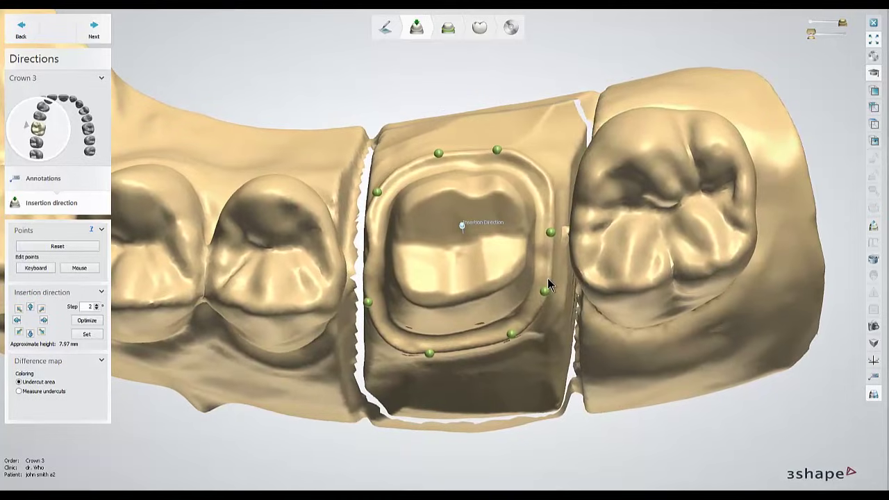
click(87, 335)
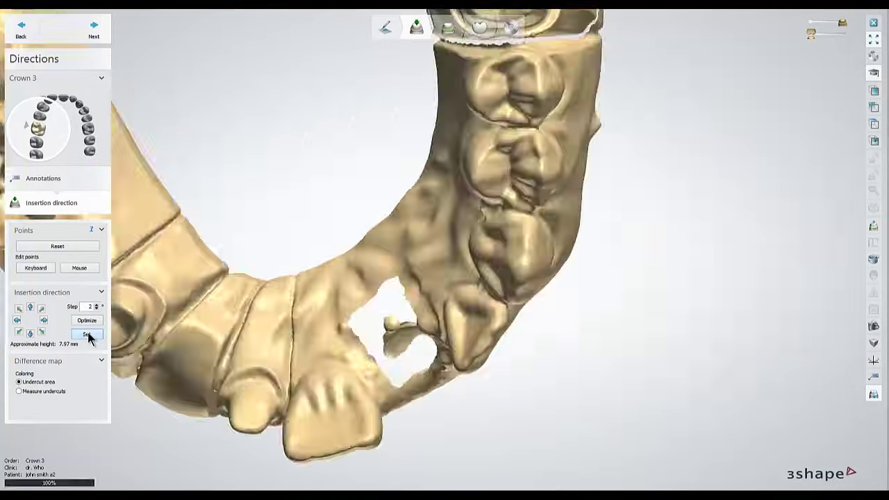
Check the preparation from a tilted side view and advance to the margin line step
scroll(393, 140, up, 5)
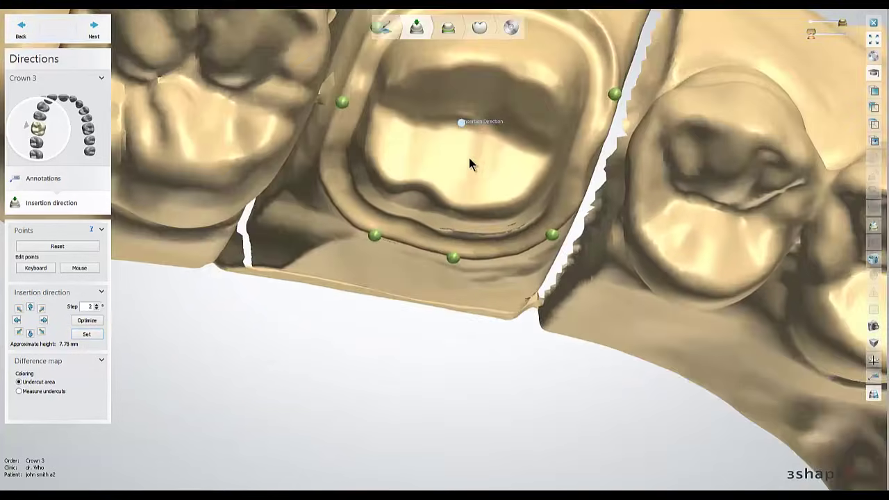
right_drag(469, 157, 532, 240)
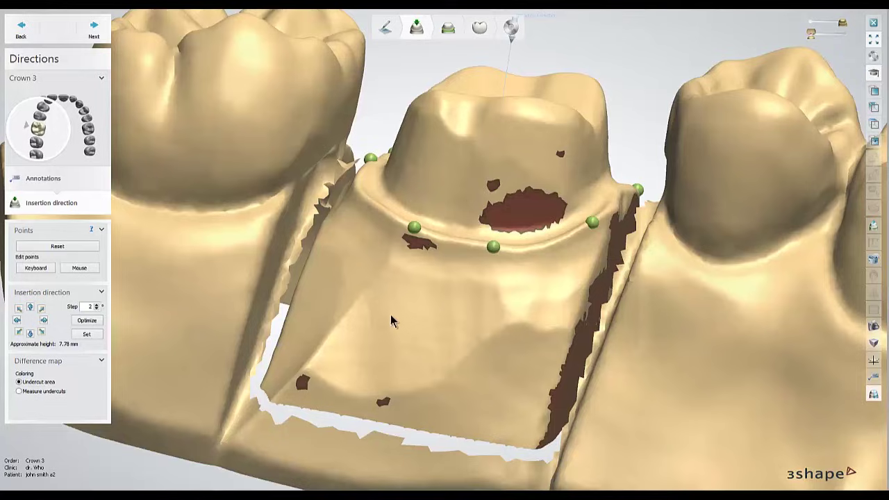
click(93, 28)
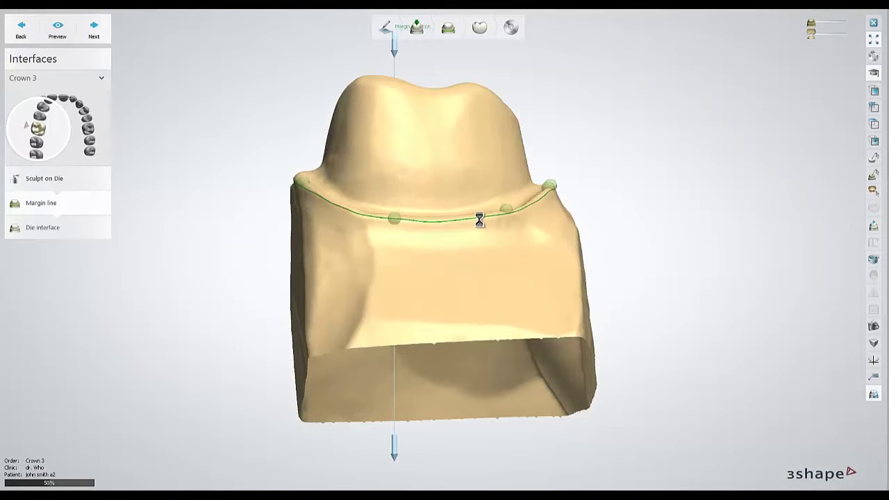
Redraw the margin line onto the ridge, straightening its kink and bulge and reconnecting a stray segment
mouse_move(513, 252)
right_down()
mouse_move(526, 282)
mouse_move(519, 259)
mouse_move(452, 266)
mouse_move(524, 264)
right_up()
scroll(348, 253, up, 5)
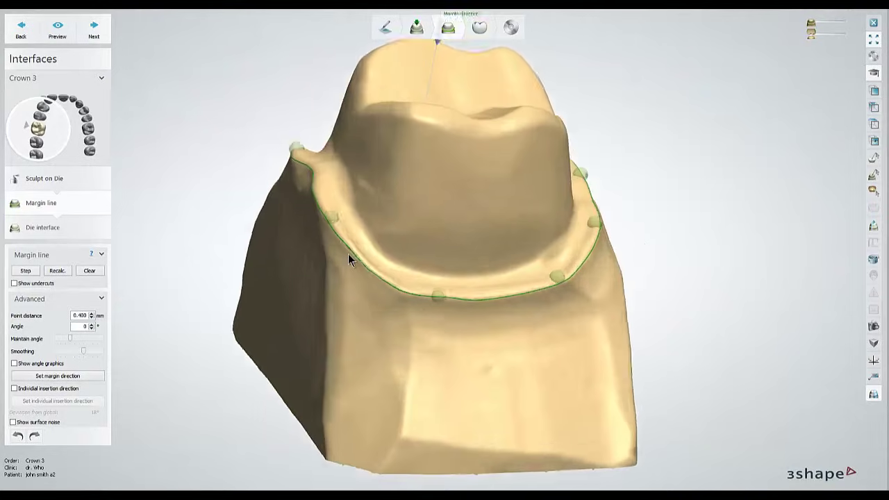
middle_drag(410, 256, 433, 285)
scroll(433, 285, down, 5)
right_drag(433, 285, 411, 283)
scroll(328, 283, up, 5)
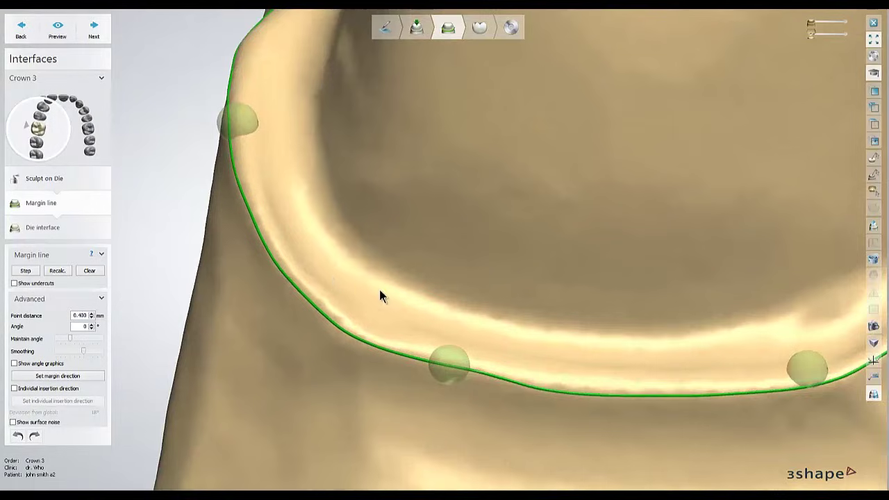
middle_drag(360, 284, 384, 293)
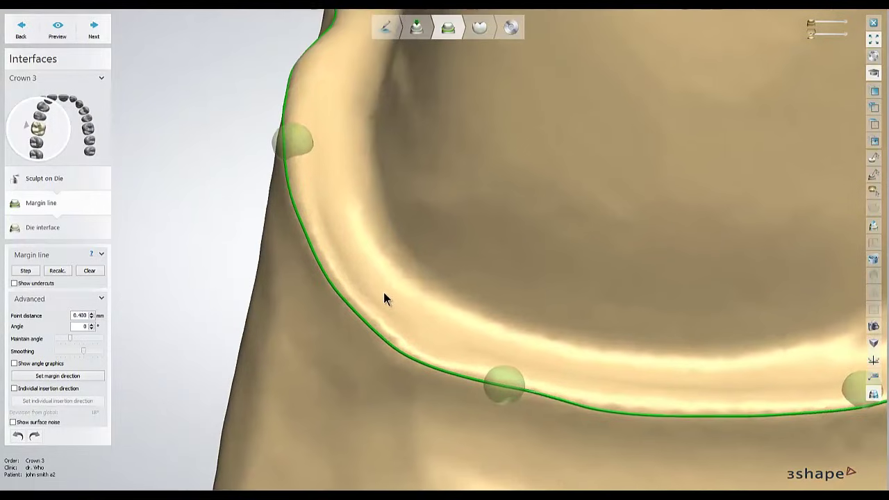
click(301, 178)
click(309, 214)
click(319, 240)
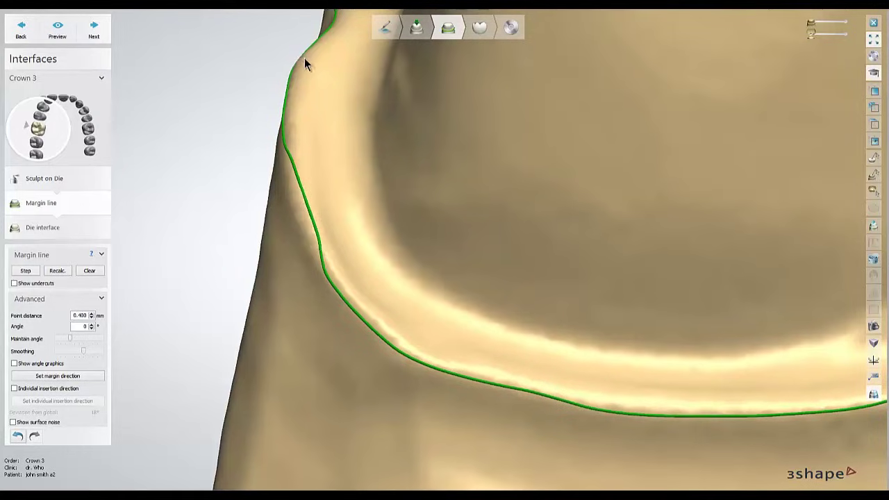
click(292, 142)
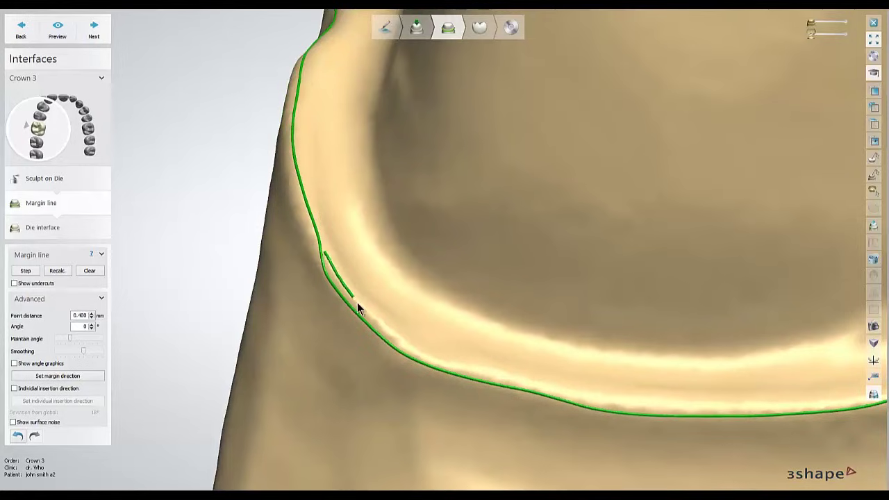
Merge the stray parallel margin strokes into the main margin line
click(426, 365)
right_drag(469, 389, 325, 322)
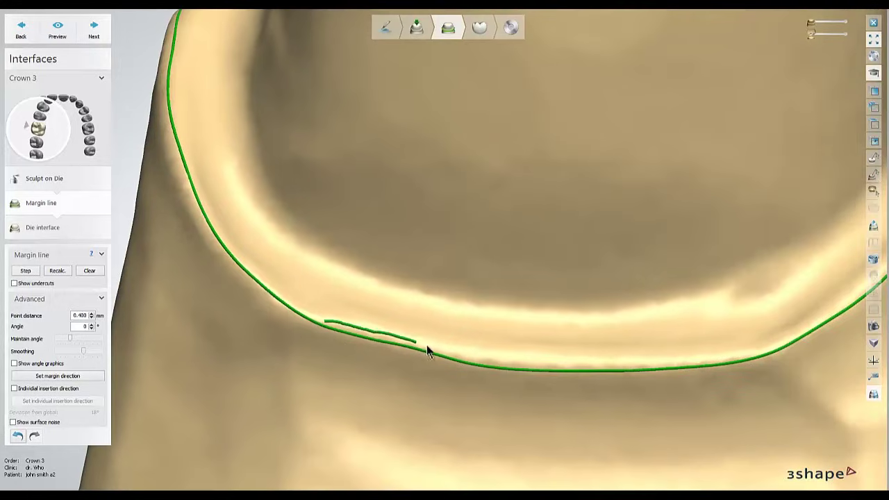
click(460, 356)
right_drag(563, 369, 646, 339)
Draw a new margin stroke along the next ridge section and smooth a small kink
right_drag(596, 263, 567, 281)
mouse_move(548, 281)
mouse_down()
mouse_move(593, 263)
mouse_move(629, 261)
mouse_up()
mouse_move(661, 290)
right_down()
mouse_move(628, 301)
mouse_move(658, 328)
mouse_move(711, 312)
mouse_move(687, 306)
mouse_move(684, 320)
mouse_move(610, 345)
mouse_move(536, 335)
mouse_move(667, 354)
mouse_move(638, 367)
right_up()
scroll(670, 347, down, 5)
scroll(448, 389, up, 2)
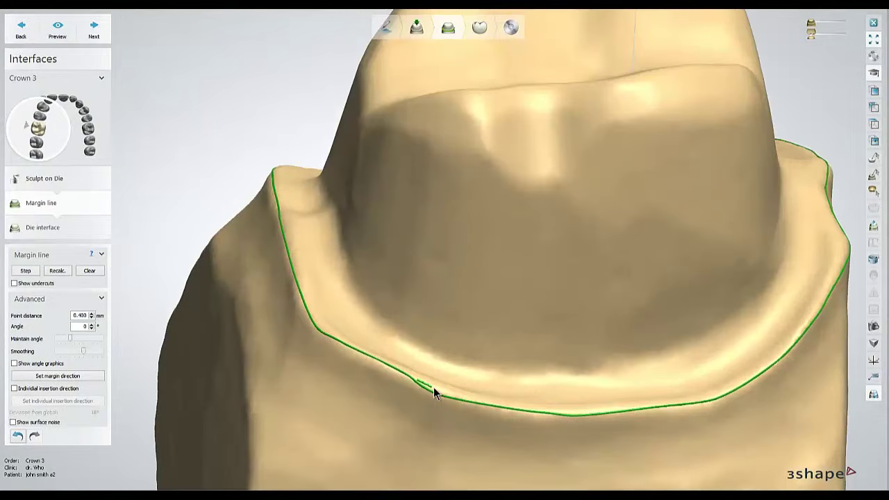
drag(449, 394, 449, 387)
scroll(415, 381, up, 3)
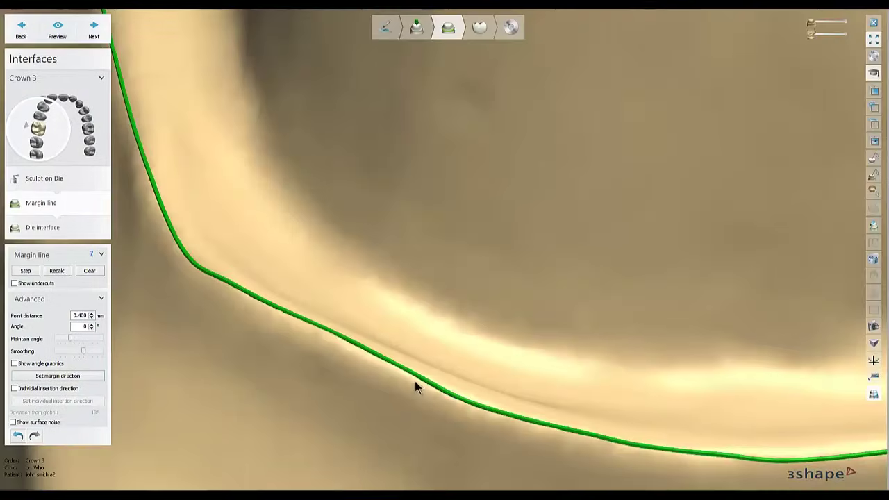
Turn off Fast edit spline, drag two margin control points onto the ridge, then re-enable it
right_click(424, 384)
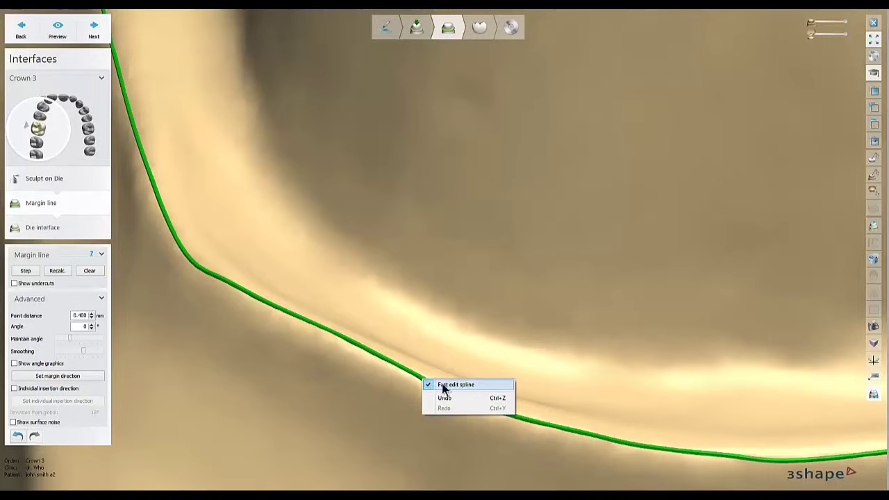
click(436, 386)
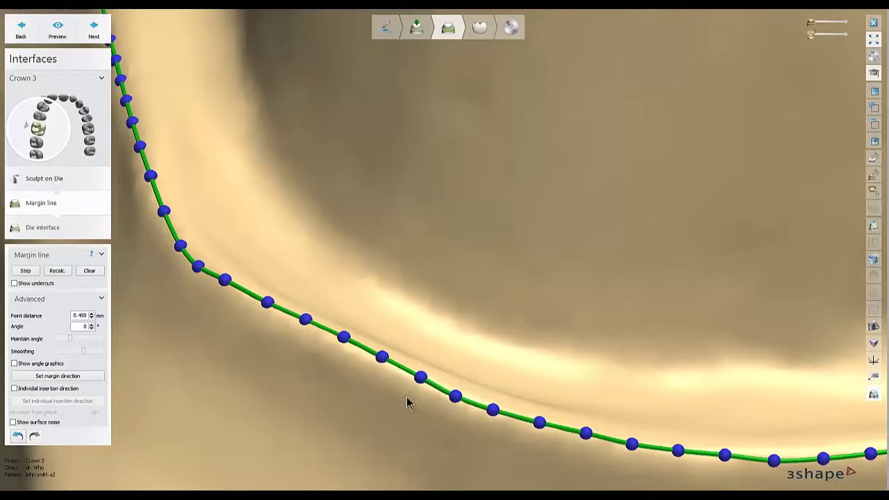
mouse_move(384, 358)
mouse_down()
mouse_move(367, 380)
mouse_move(403, 340)
mouse_move(387, 368)
mouse_up()
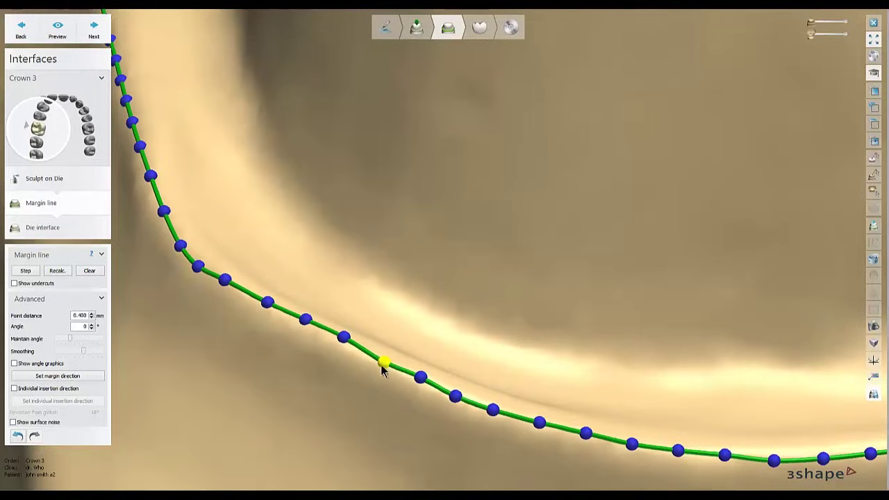
drag(343, 338, 302, 325)
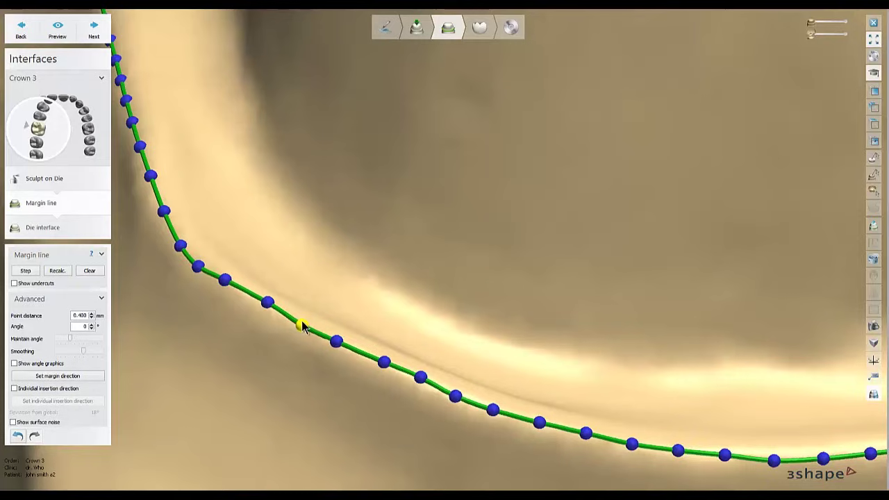
right_click(373, 362)
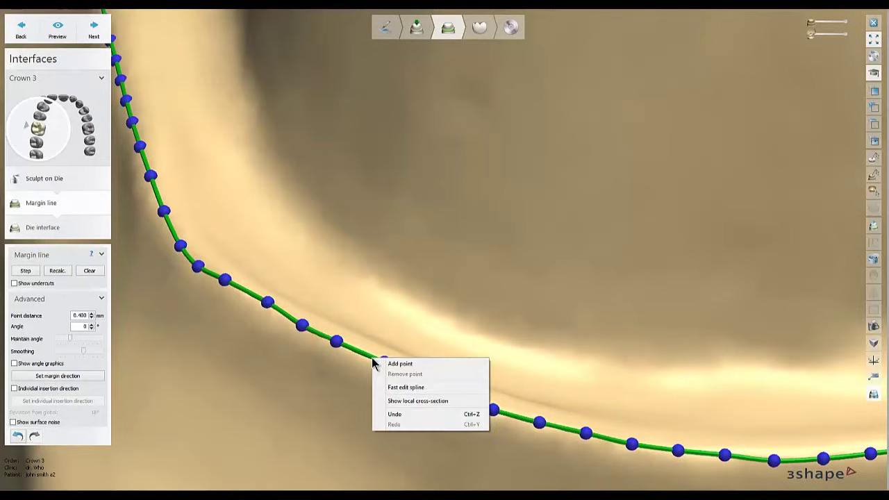
click(400, 389)
scroll(424, 390, down, 5)
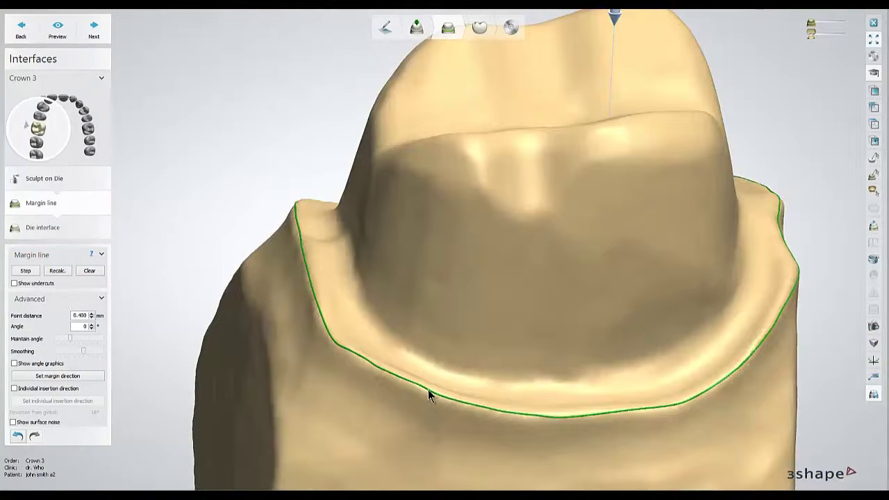
Touch up a margin line section, then accept it for a 0.020 mm cement gap and 0.060 mm extra gap
right_drag(518, 396, 541, 392)
drag(618, 347, 619, 345)
scroll(642, 392, down, 3)
right_drag(642, 392, 619, 389)
click(97, 31)
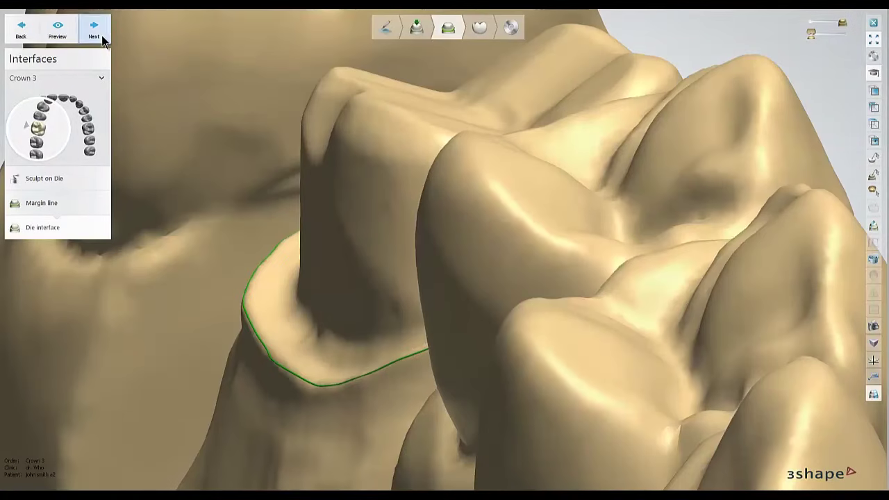
right_drag(532, 234, 611, 211)
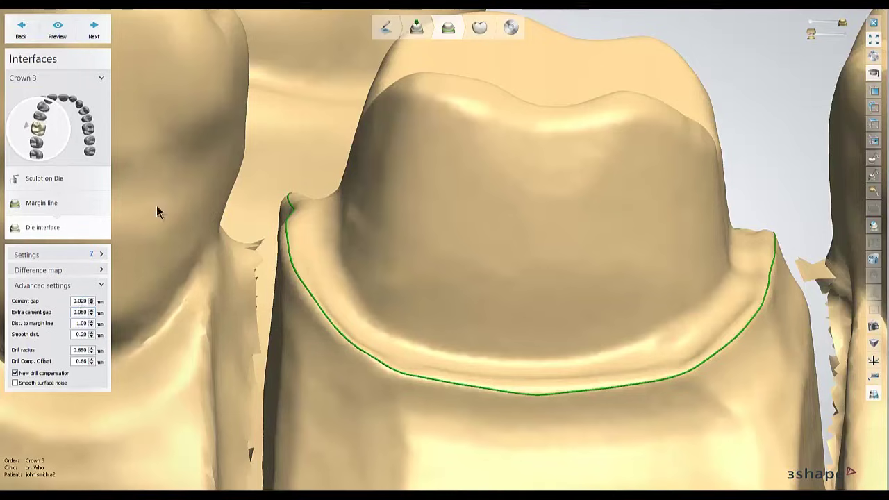
Advance to Anatomy design and inspect the proposed crown on the preparation from biting and cheek-side views
click(103, 32)
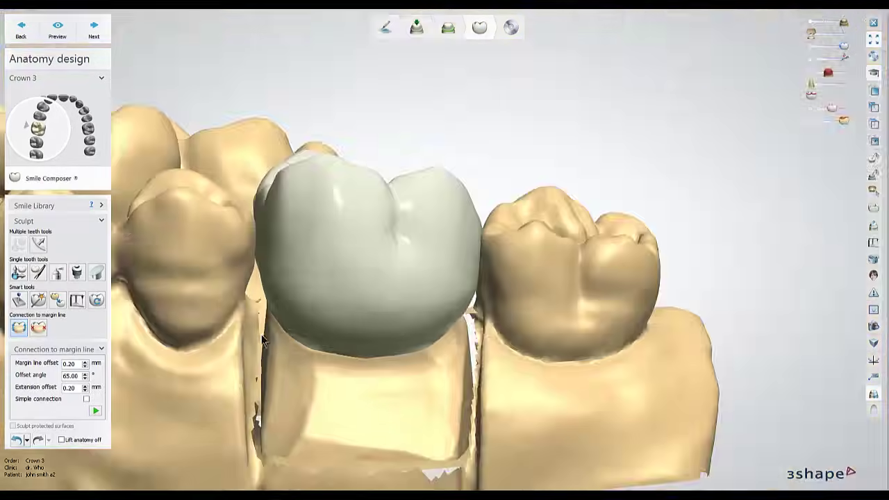
middle_drag(335, 320, 416, 342)
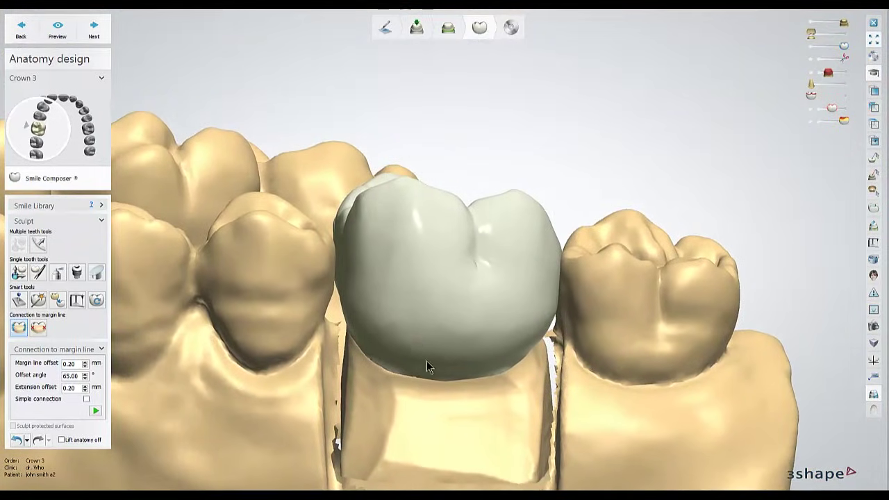
right_drag(427, 388, 429, 385)
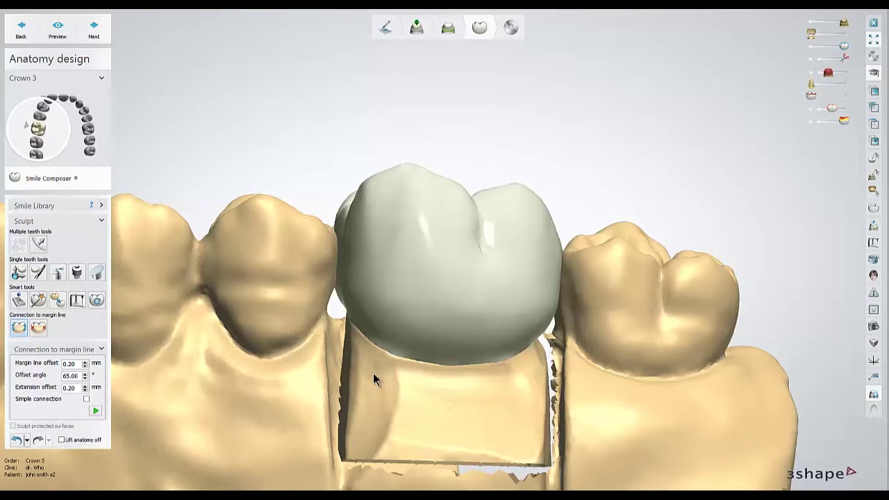
right_drag(447, 399, 487, 371)
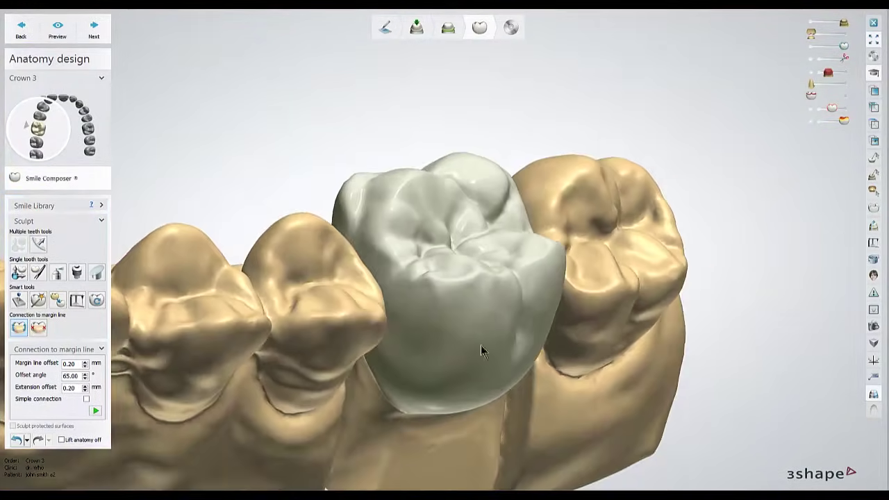
right_drag(472, 337, 439, 290)
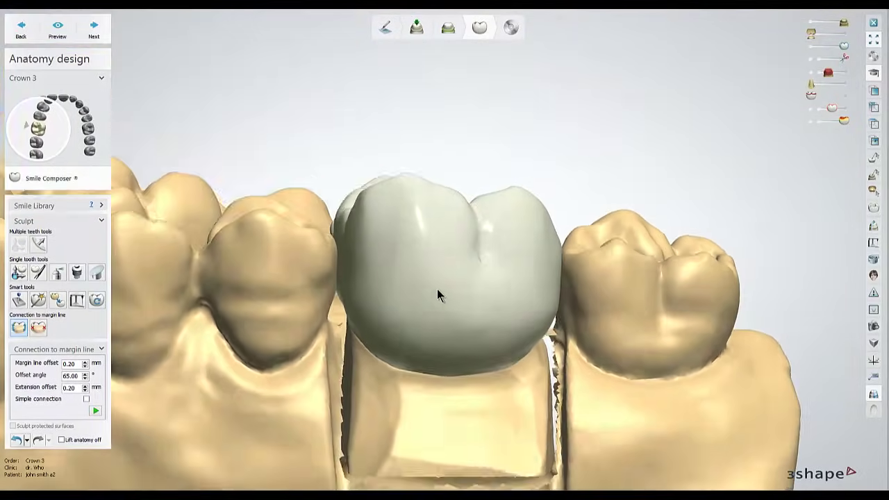
mouse_move(434, 354)
right_down()
mouse_move(422, 342)
mouse_move(428, 354)
right_up()
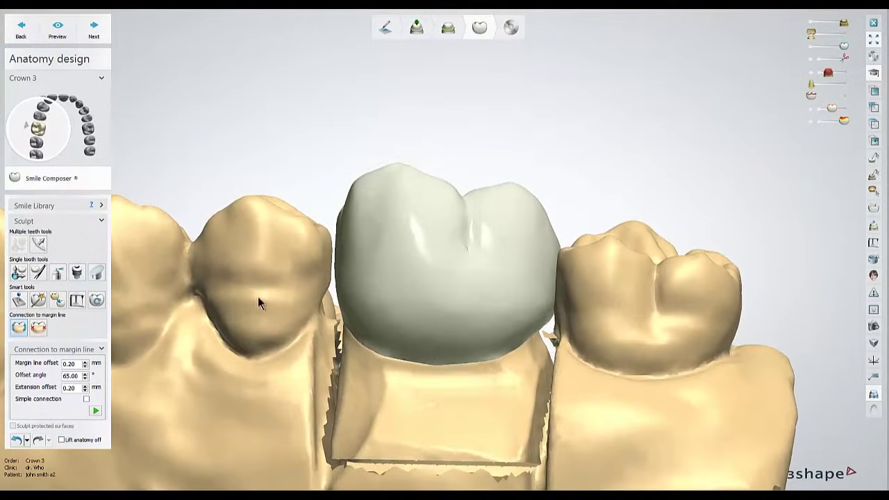
Undo the crown's last change and bring up the Smile Library tooth browser
click(17, 441)
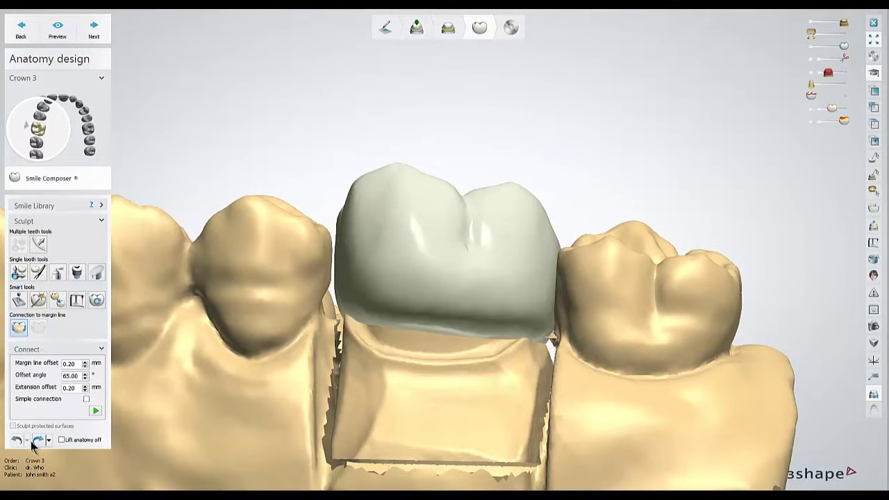
right_drag(334, 470, 353, 375)
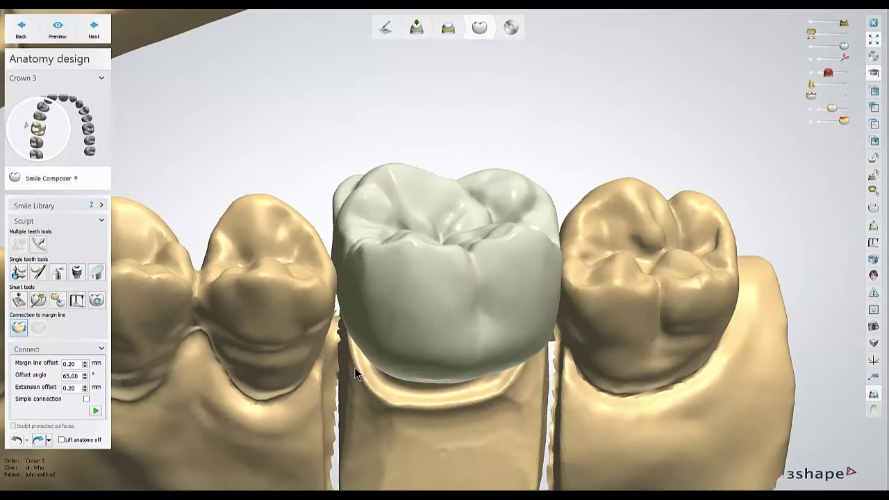
mouse_move(400, 390)
right_down()
mouse_move(413, 393)
mouse_move(391, 383)
right_up()
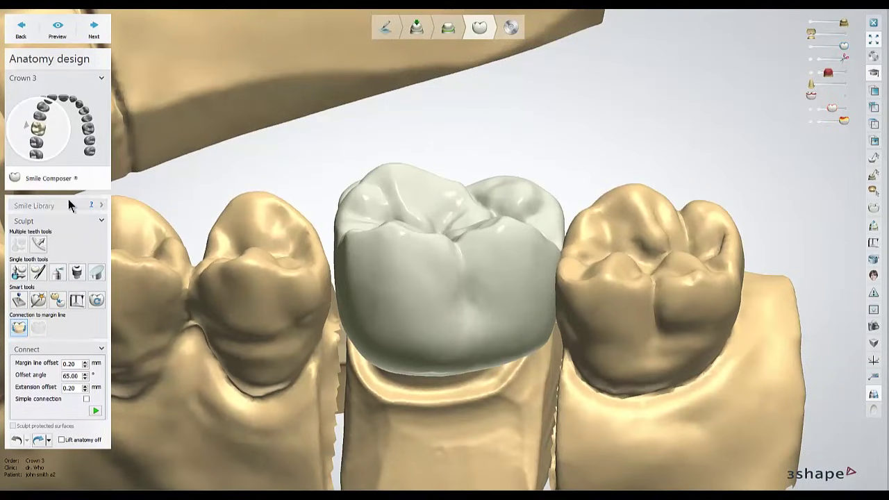
click(27, 205)
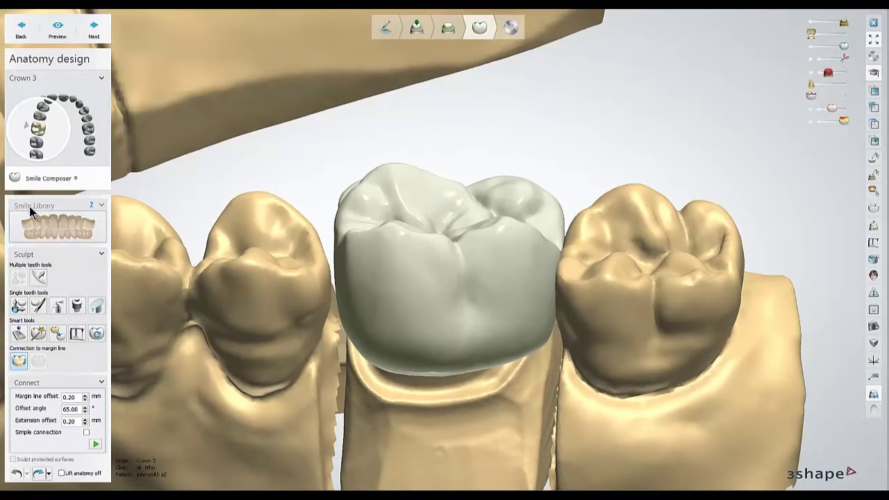
click(58, 231)
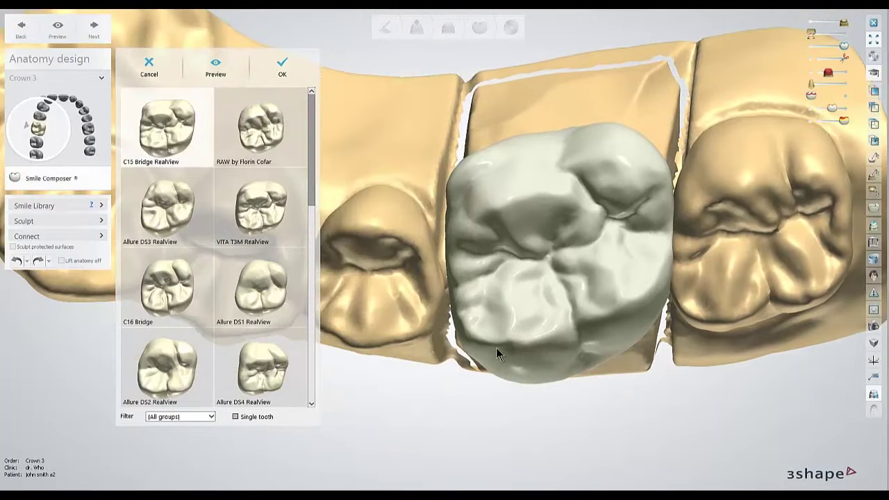
Preview RAW, Allure DS3 and C16 Bridge anatomies, then apply VITA T3M RealView to the crown
click(270, 151)
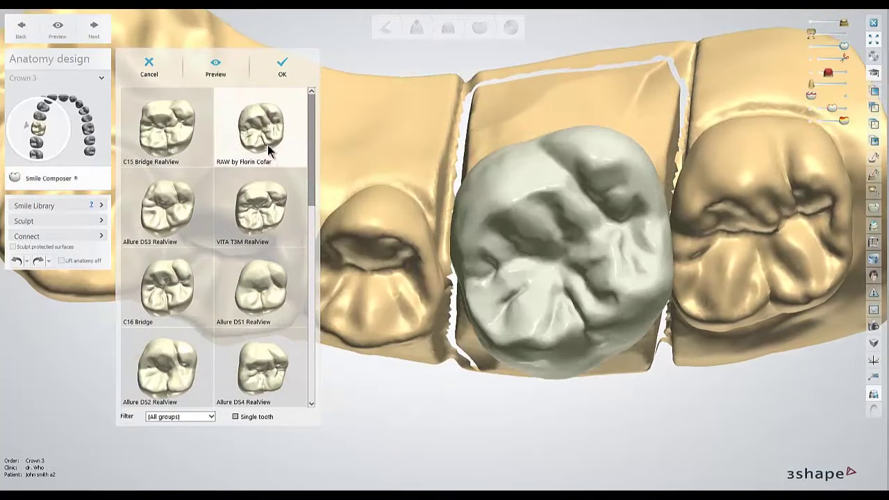
click(271, 213)
click(180, 221)
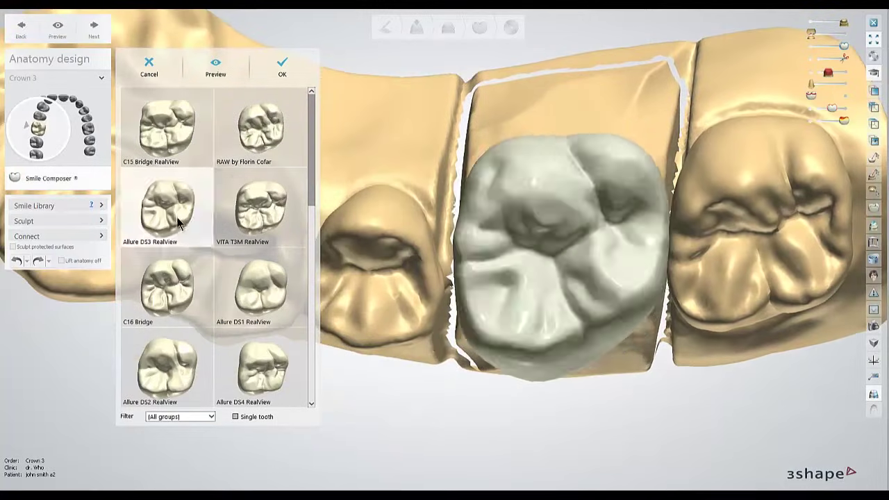
click(174, 278)
click(285, 226)
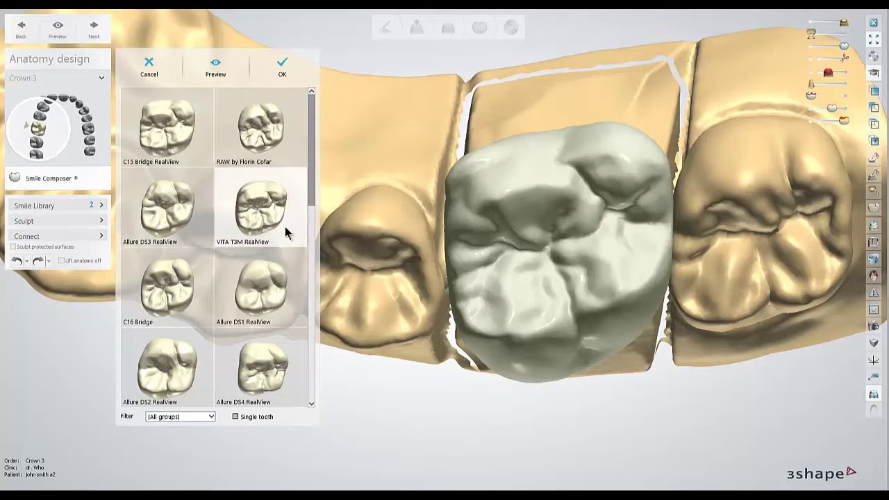
right_drag(424, 288, 454, 261)
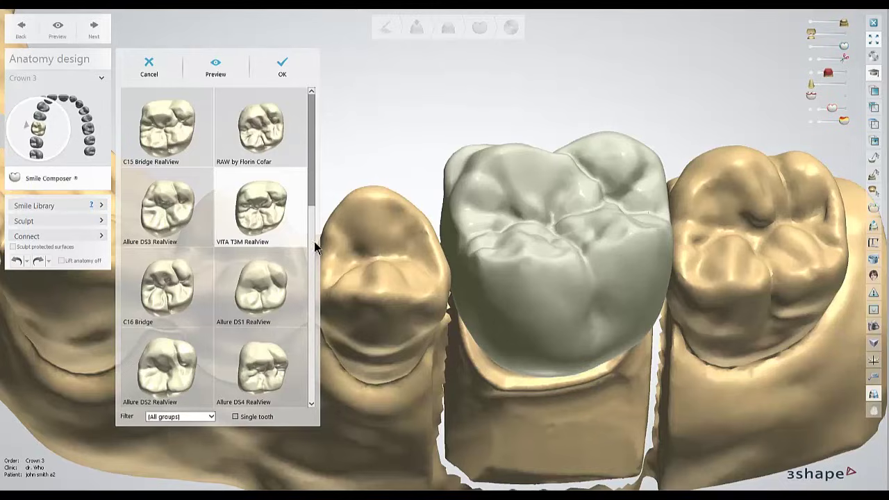
right_drag(455, 291, 420, 229)
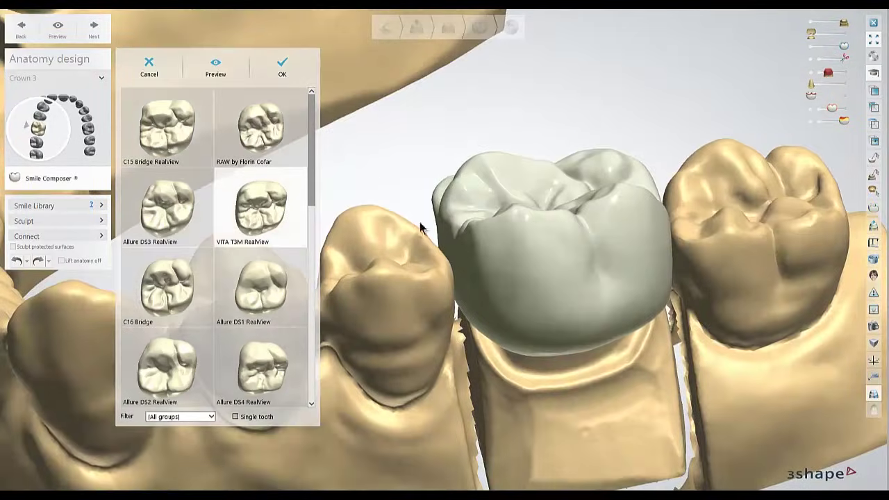
click(290, 72)
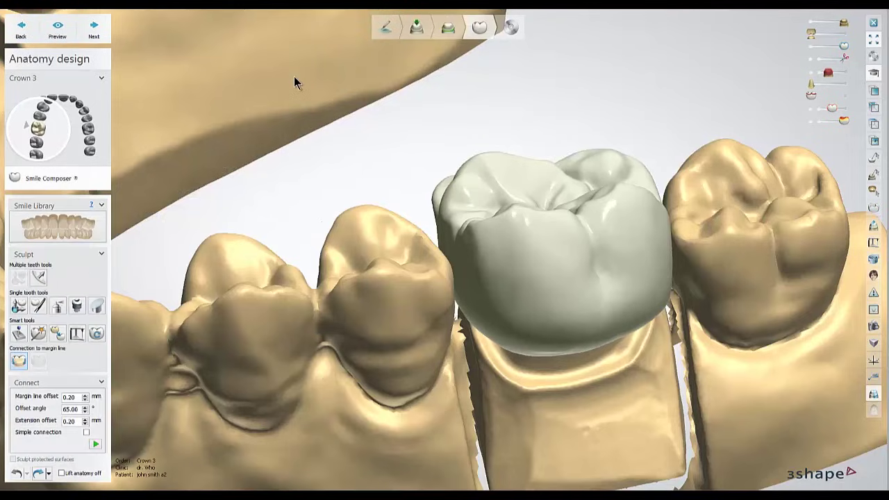
Try automatic crown placement, then undo it to restore the crown's previous position
click(102, 205)
mouse_move(331, 257)
right_down()
mouse_move(347, 281)
mouse_move(341, 264)
right_up()
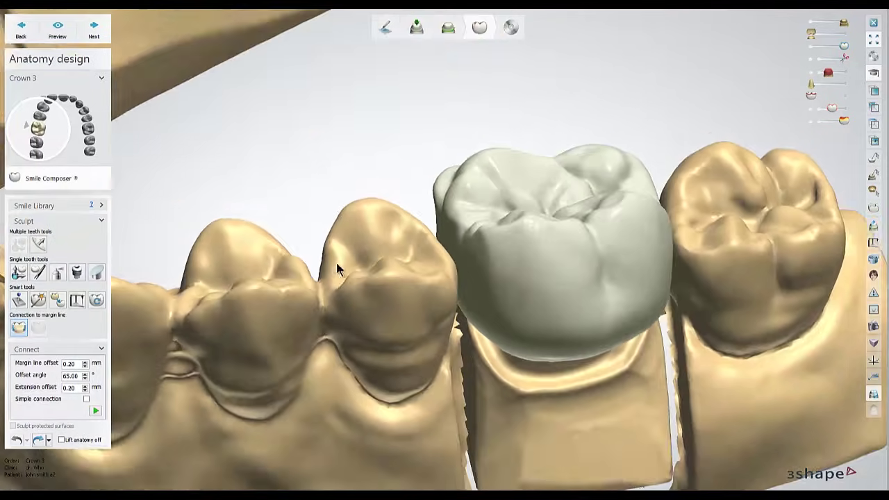
click(43, 300)
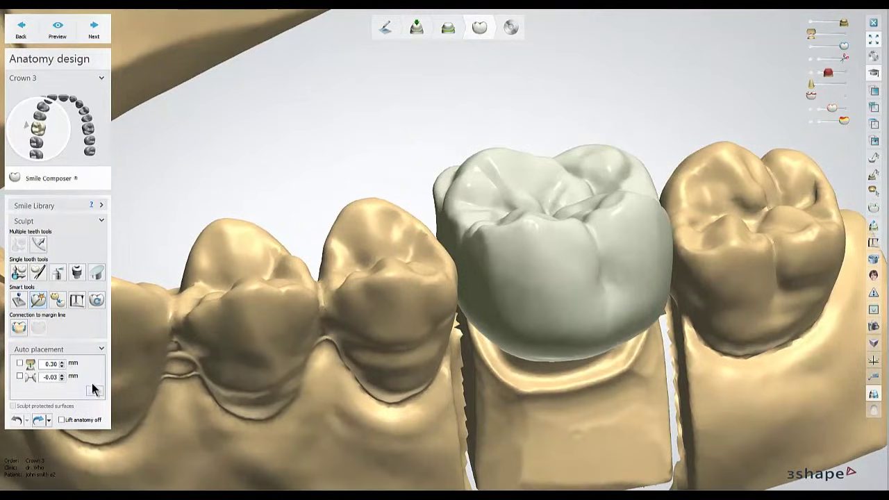
click(95, 391)
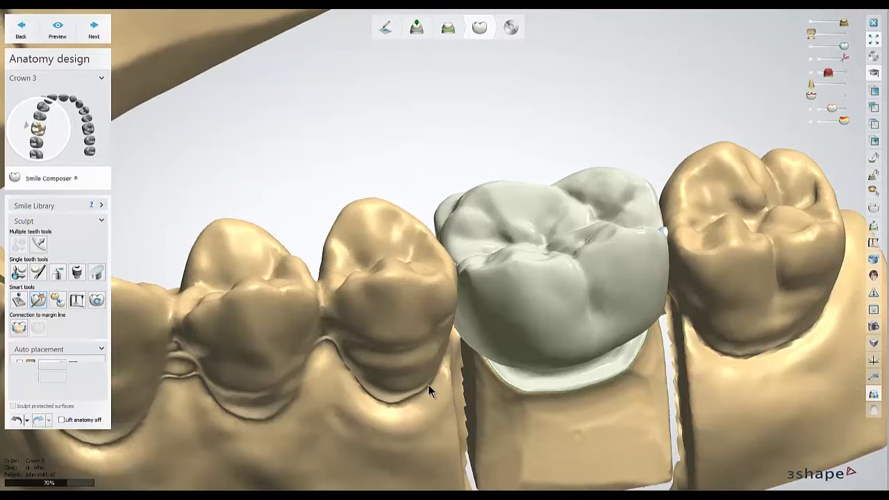
right_drag(443, 386, 425, 361)
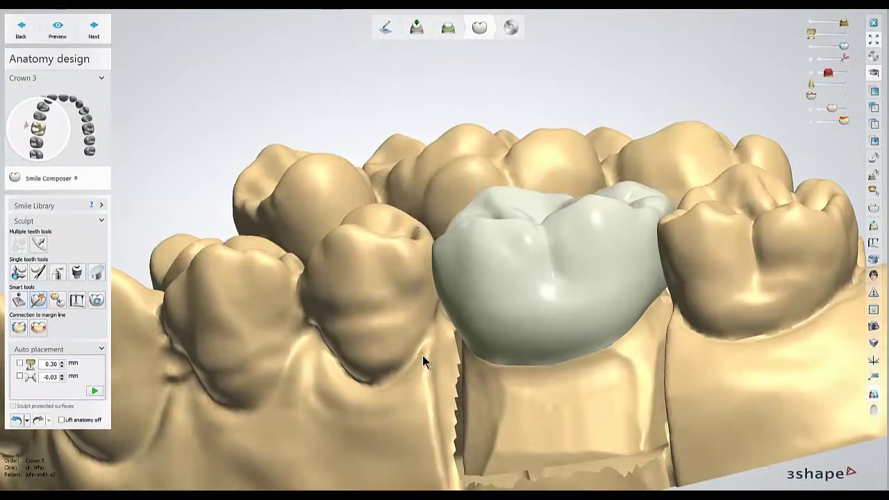
click(16, 420)
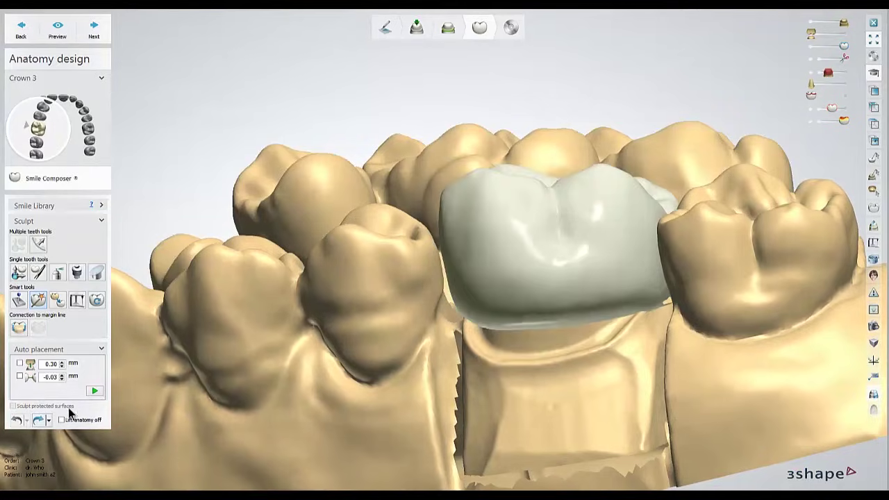
right_drag(339, 370, 351, 392)
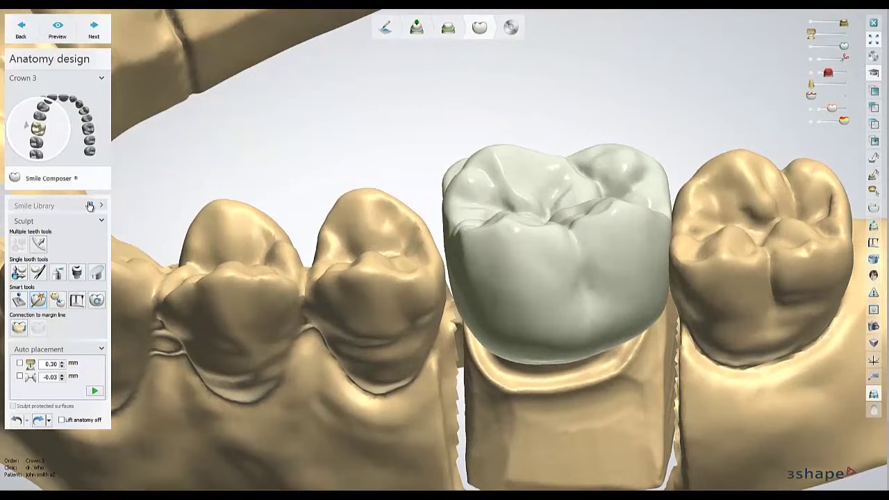
With Individual transformation, slide the crown along the arch, rotate it about 4 degrees and tilt it
click(18, 273)
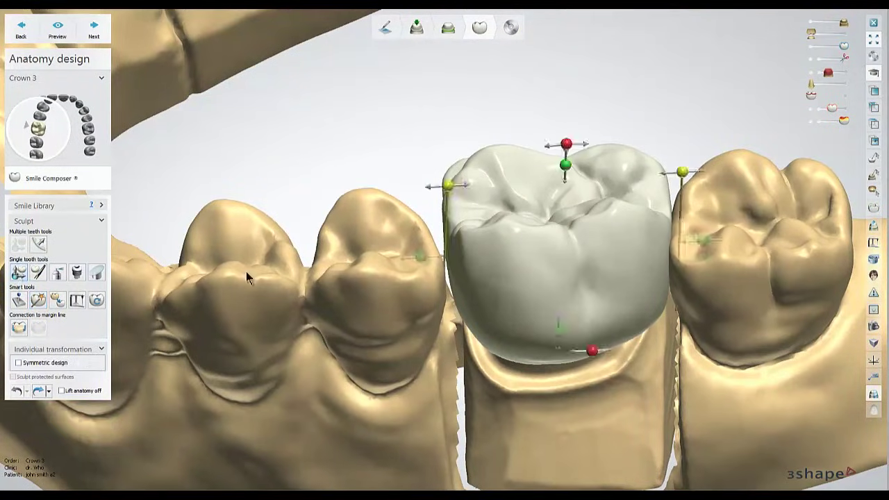
right_drag(530, 291, 503, 264)
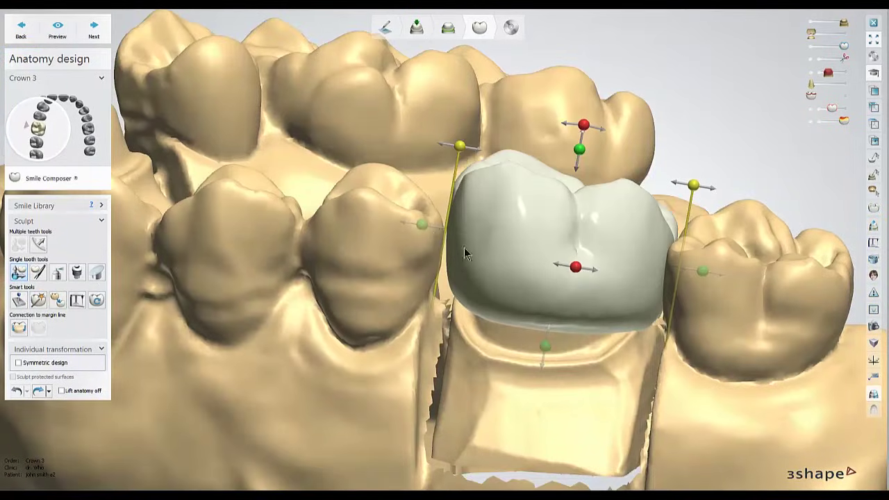
mouse_move(426, 225)
mouse_down()
mouse_move(399, 212)
mouse_move(447, 236)
mouse_move(425, 224)
mouse_up()
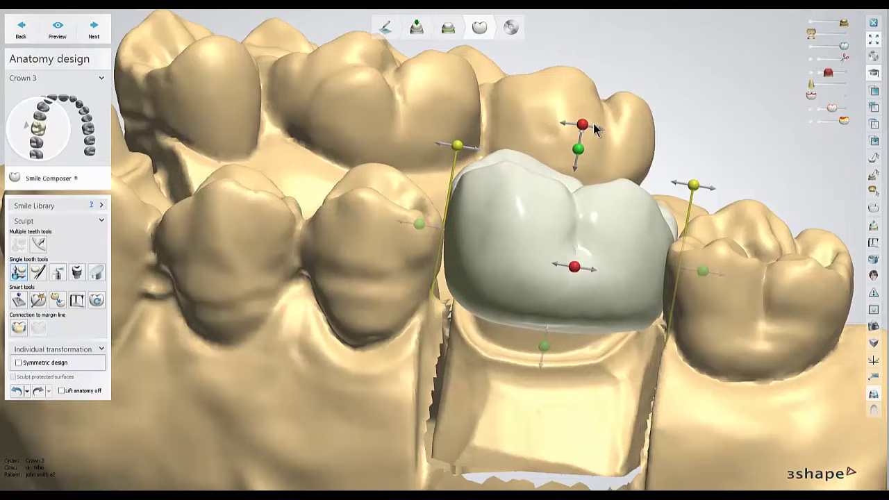
mouse_move(588, 126)
mouse_down()
mouse_move(570, 123)
mouse_move(578, 132)
mouse_up()
mouse_move(457, 164)
mouse_down()
mouse_move(431, 154)
mouse_move(476, 159)
mouse_move(449, 150)
mouse_up()
right_drag(579, 301, 594, 229)
mouse_move(539, 213)
mouse_down()
mouse_move(544, 223)
mouse_move(537, 204)
mouse_move(542, 218)
mouse_up()
drag(562, 142, 560, 140)
Shift the crown by -0.06 mm and rotate it about 6 degrees to close the neighbour gaps
right_drag(539, 237, 605, 241)
drag(548, 142, 577, 161)
drag(716, 284, 691, 290)
right_drag(691, 290, 577, 372)
drag(734, 254, 639, 284)
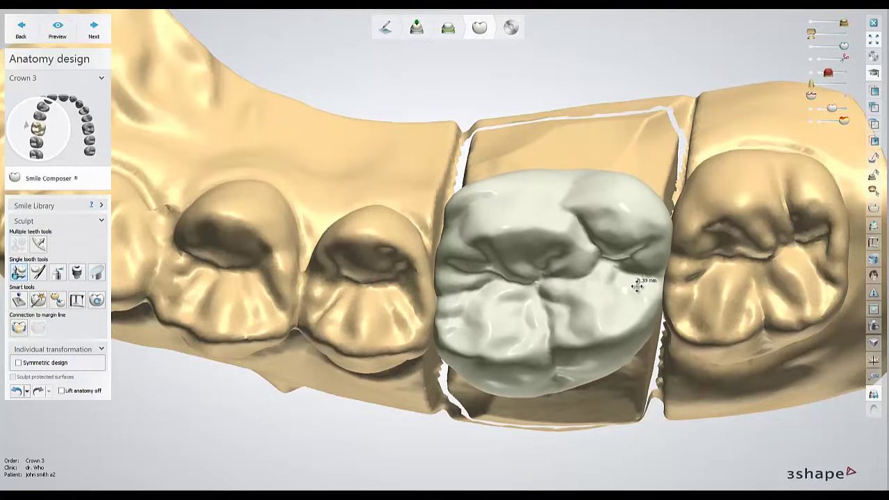
right_drag(638, 285, 635, 353)
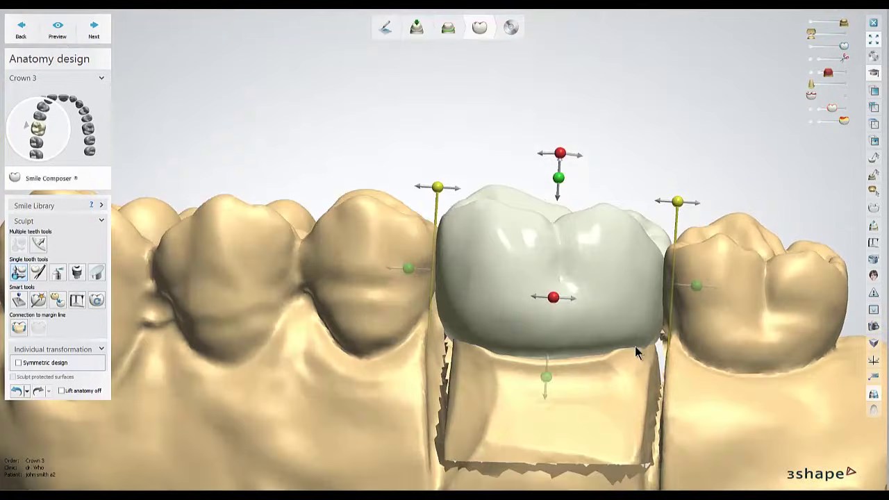
Connect the crown's base to the margin line using the default offsets
click(18, 329)
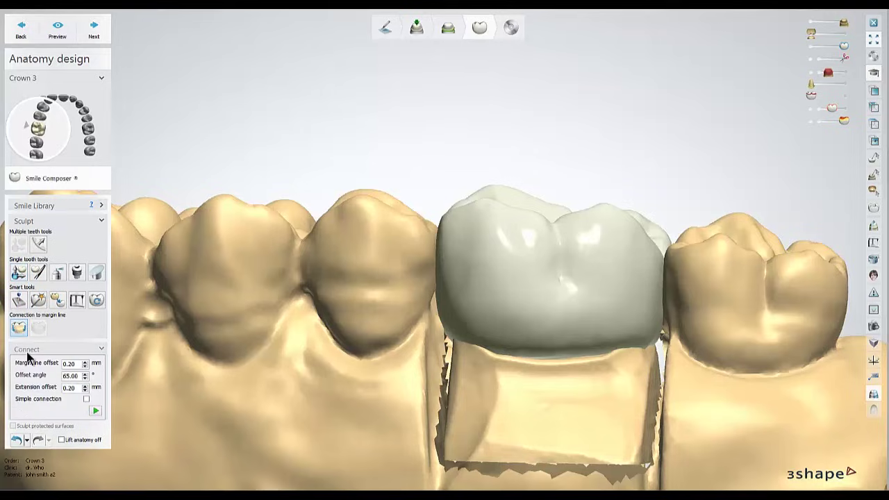
click(96, 411)
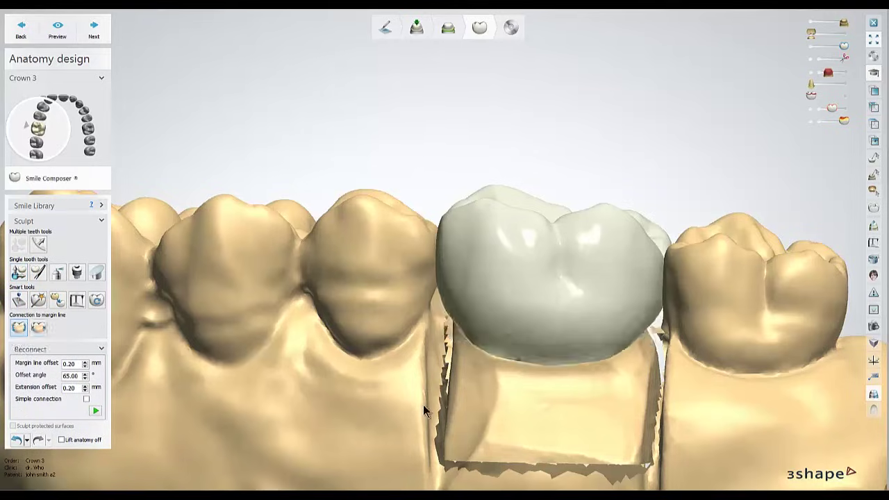
right_drag(423, 404, 429, 432)
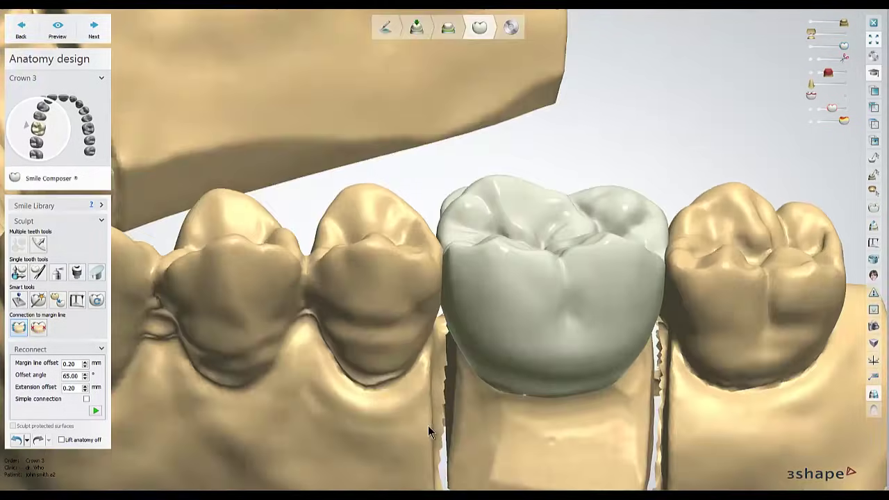
right_drag(523, 361, 448, 415)
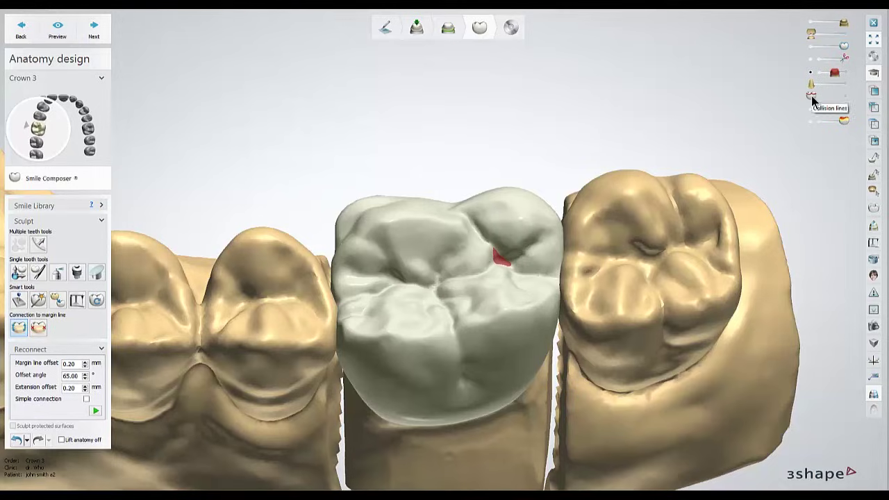
Turn on the Collision lines so red contact outlines appear on Crown 3, then tilt the view to inspect them
drag(839, 101, 854, 102)
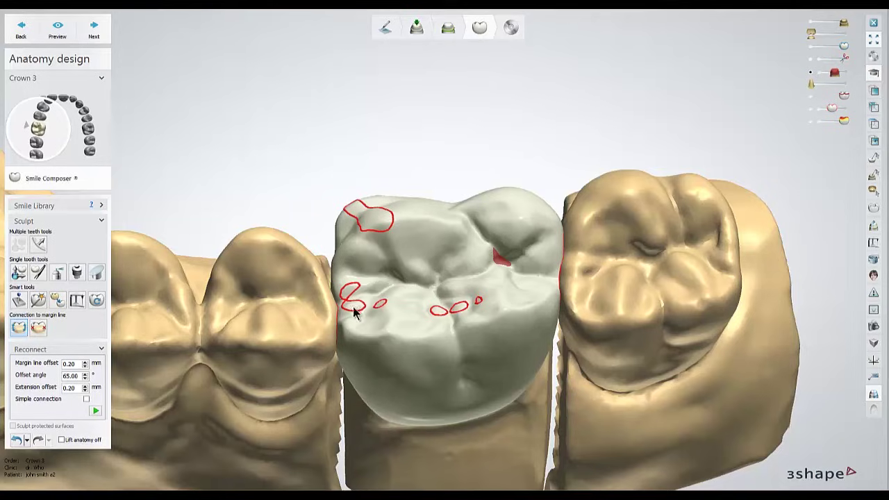
right_drag(418, 424, 415, 405)
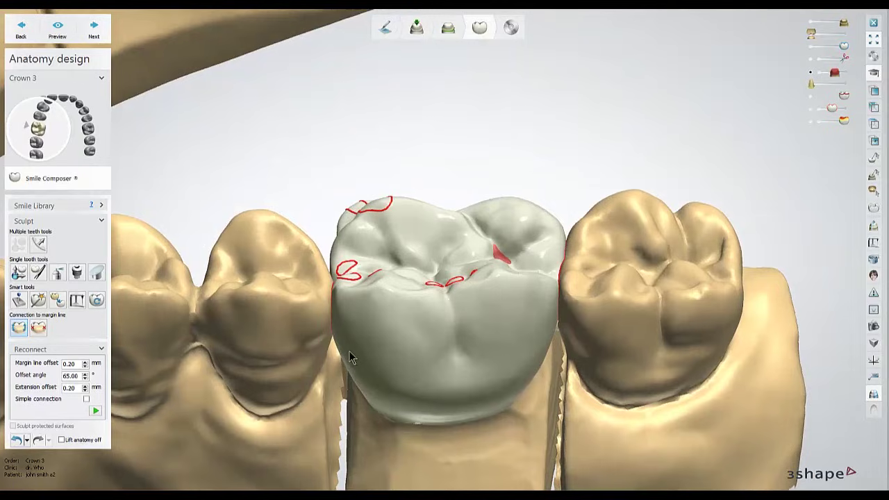
Switch to Individual morphing and sculpt down the cusp near the distal edge to clear its contact
click(39, 273)
click(40, 273)
mouse_move(455, 336)
right_down()
mouse_move(468, 370)
mouse_move(447, 321)
mouse_move(432, 321)
mouse_move(441, 329)
right_up()
scroll(539, 298, up, 3)
right_drag(538, 303, 546, 308)
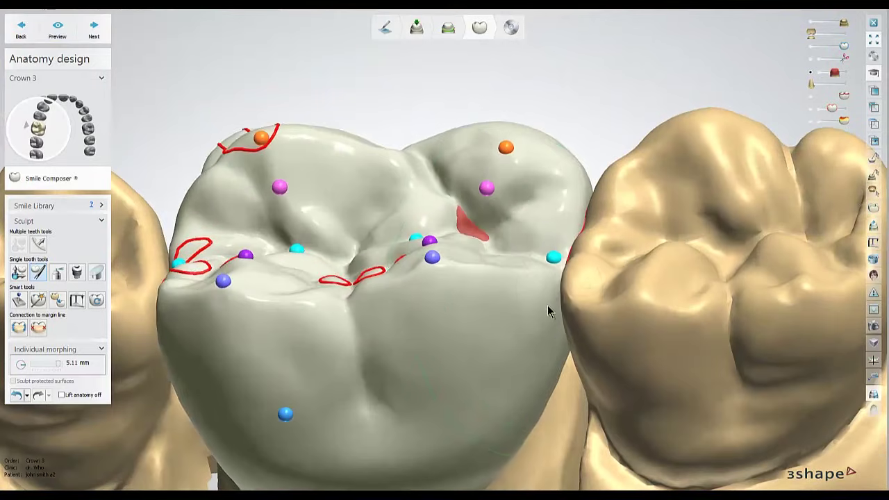
drag(565, 257, 558, 246)
mouse_move(284, 292)
right_down()
mouse_move(301, 305)
mouse_move(287, 282)
right_up()
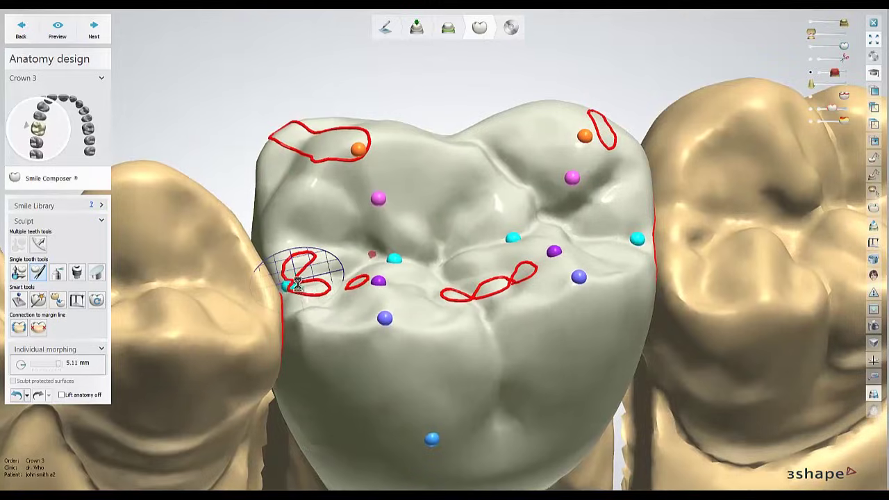
Thin the crown's distal surface and reshape its buccal side surface
right_drag(455, 350, 510, 312)
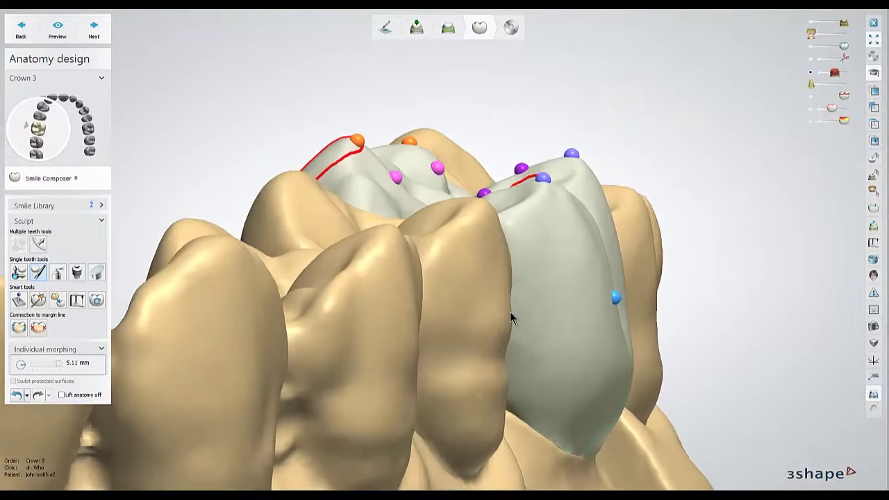
right_drag(612, 353, 618, 355)
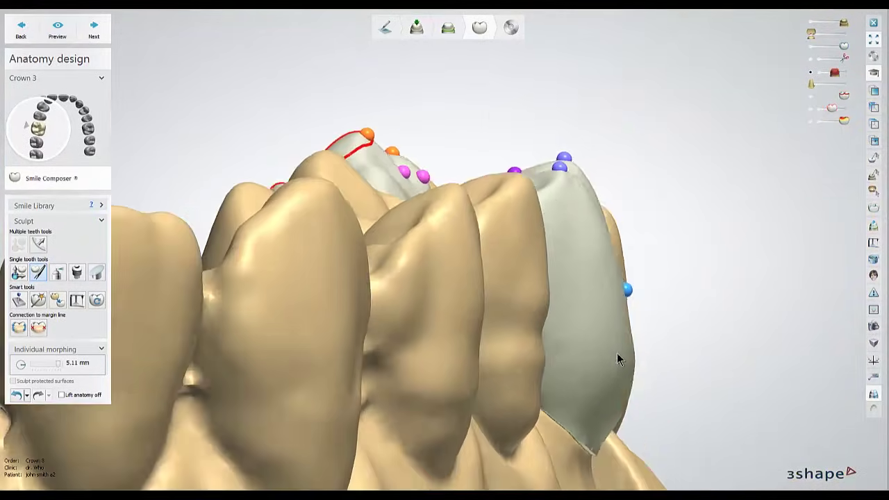
mouse_move(634, 370)
mouse_down()
mouse_move(616, 367)
mouse_move(610, 255)
mouse_up()
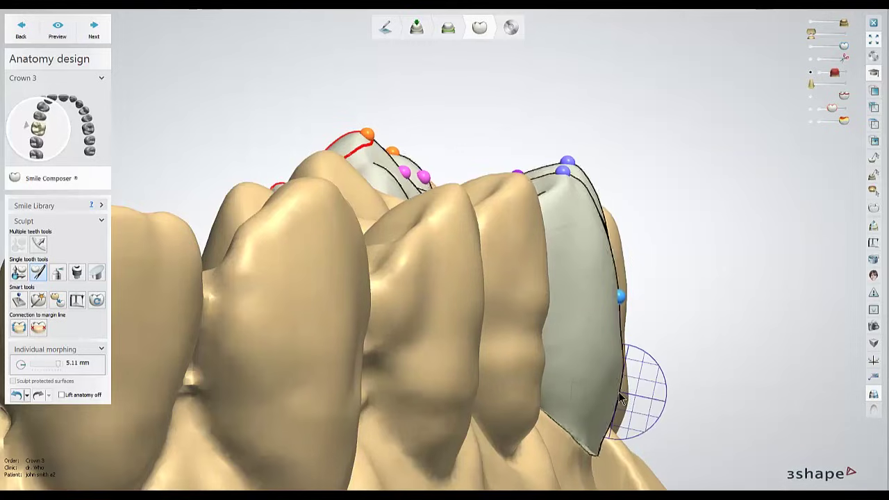
mouse_move(653, 372)
right_down()
mouse_move(691, 377)
mouse_move(524, 345)
right_up()
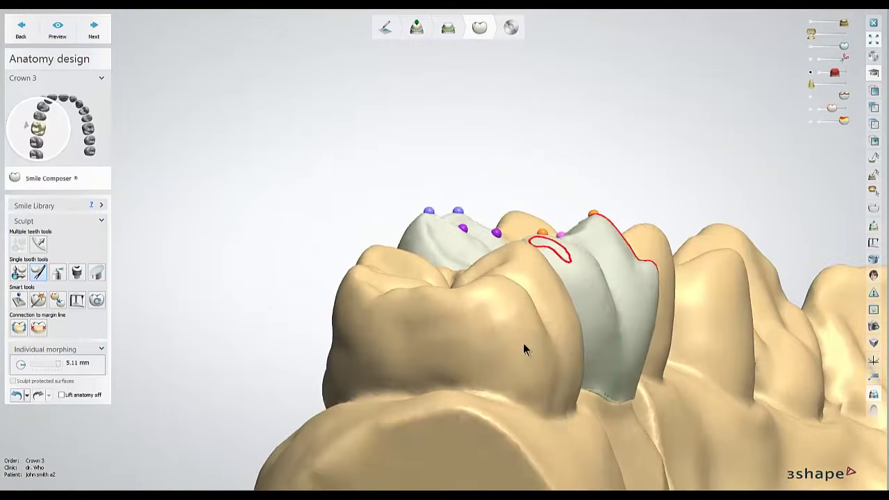
drag(657, 303, 652, 304)
mouse_move(601, 240)
right_down()
mouse_move(549, 245)
mouse_move(588, 274)
mouse_move(600, 322)
mouse_move(600, 297)
mouse_move(627, 290)
mouse_move(615, 301)
right_up()
Shrink the morphing brush to 2.17 mm and smooth the central fossa to clear contacts
ctrl+scroll(553, 294, down, 5)
mouse_move(559, 300)
right_down()
mouse_move(556, 321)
mouse_move(525, 332)
right_up()
drag(497, 337, 499, 328)
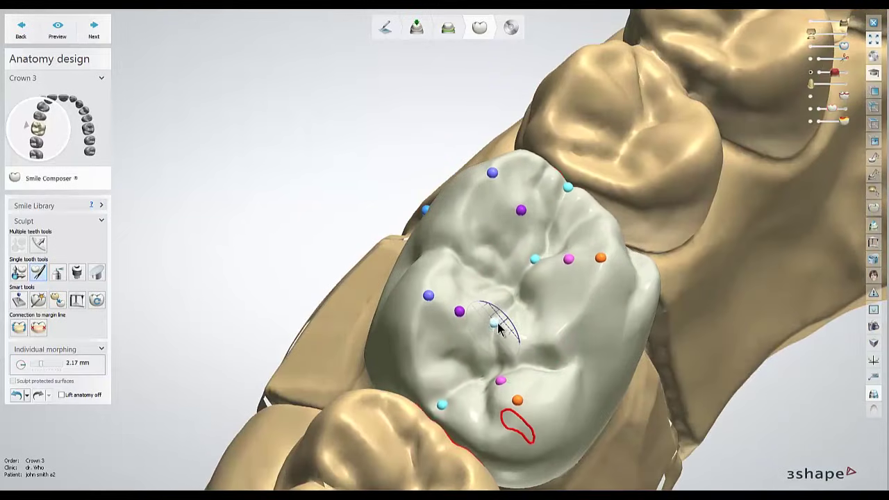
mouse_move(531, 351)
right_down()
mouse_move(544, 332)
mouse_move(538, 318)
mouse_move(485, 323)
mouse_move(486, 337)
right_up()
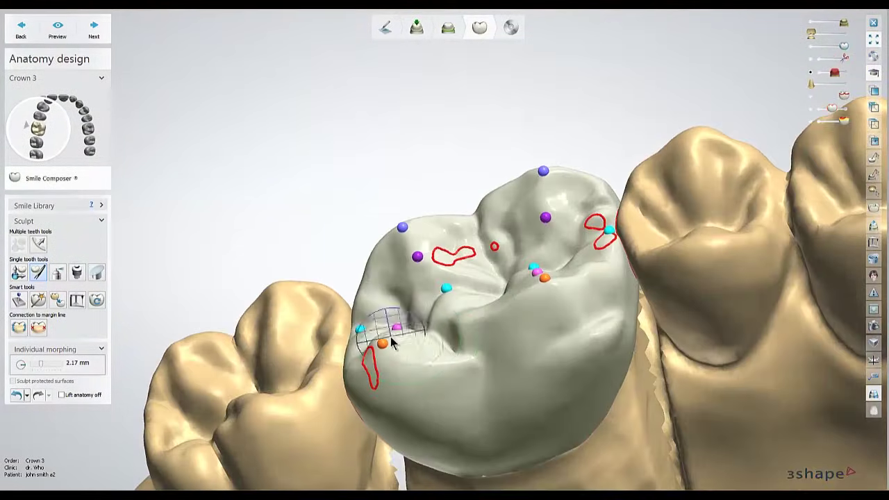
right_drag(392, 344, 388, 348)
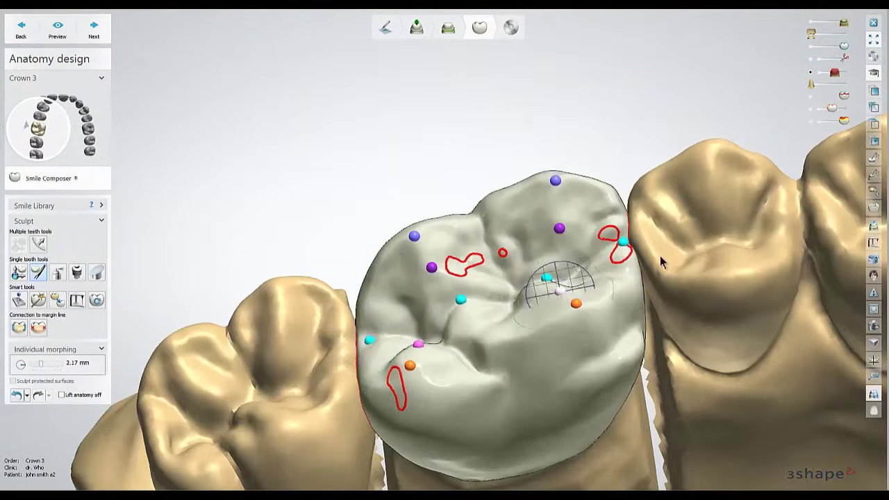